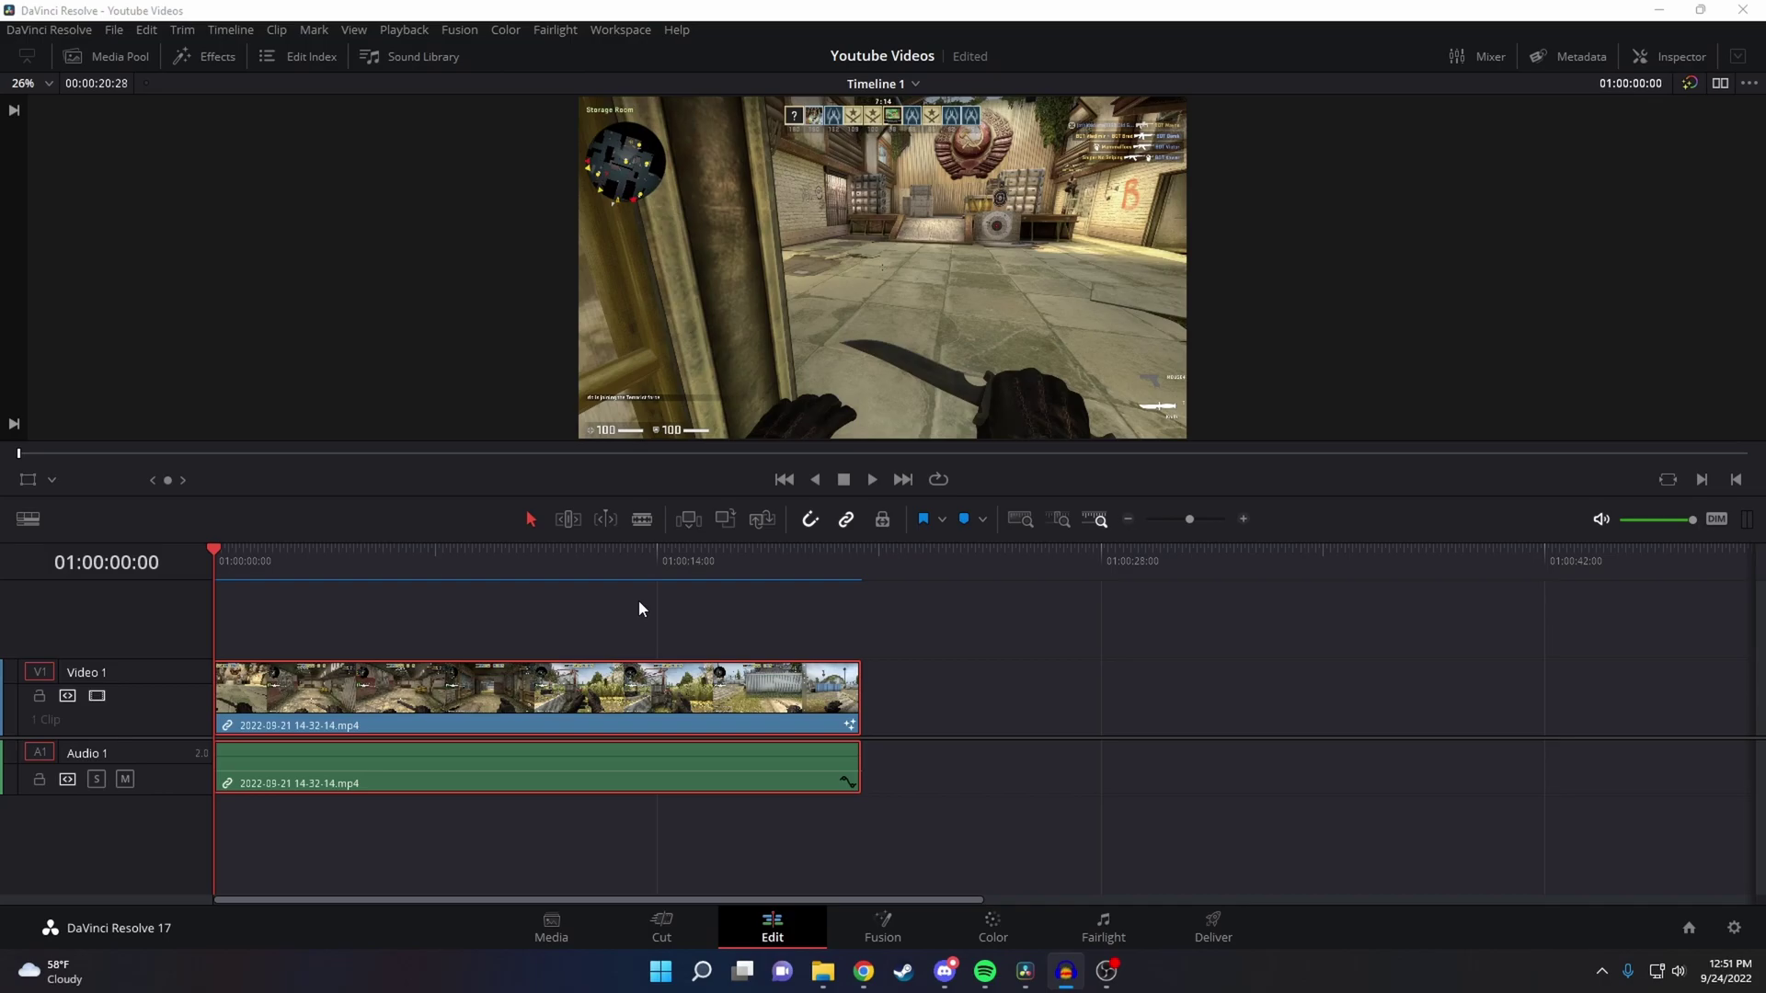
# On the Fusion page, add an Optical Flow node to the node graph
pyautogui.click(889, 922)
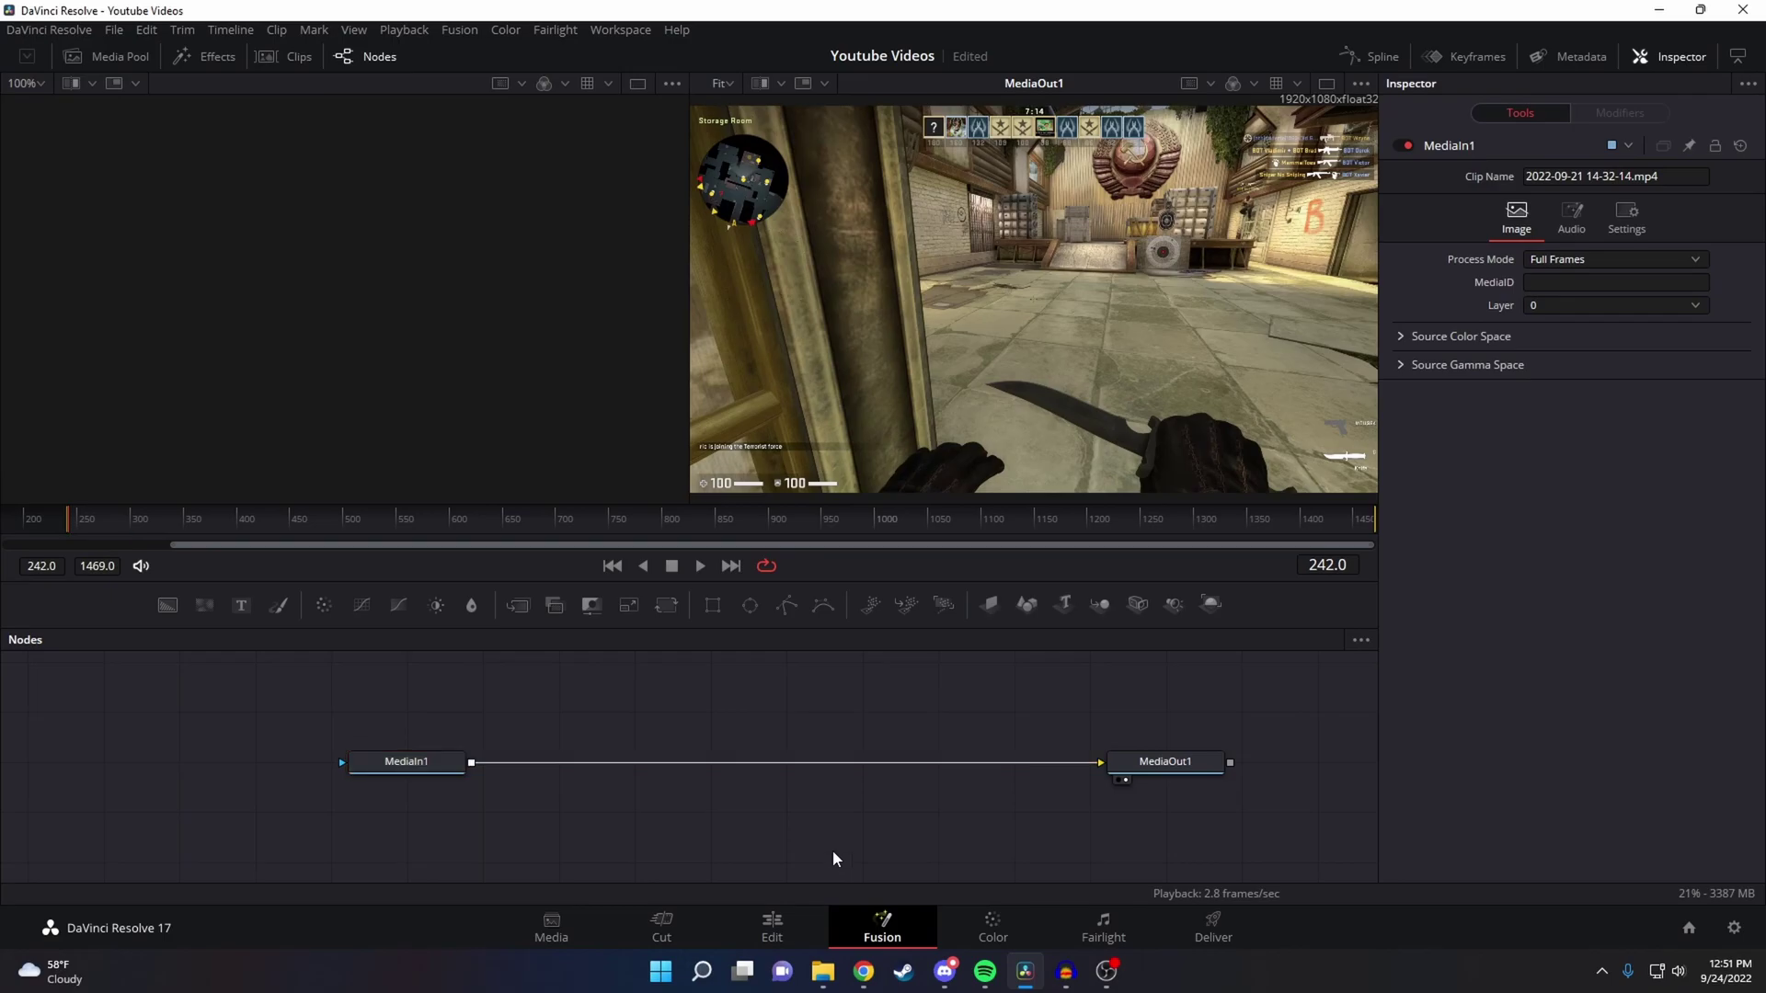
pyautogui.hotkey('shift', 'space')
pyautogui.write('Vector Motion Blur')
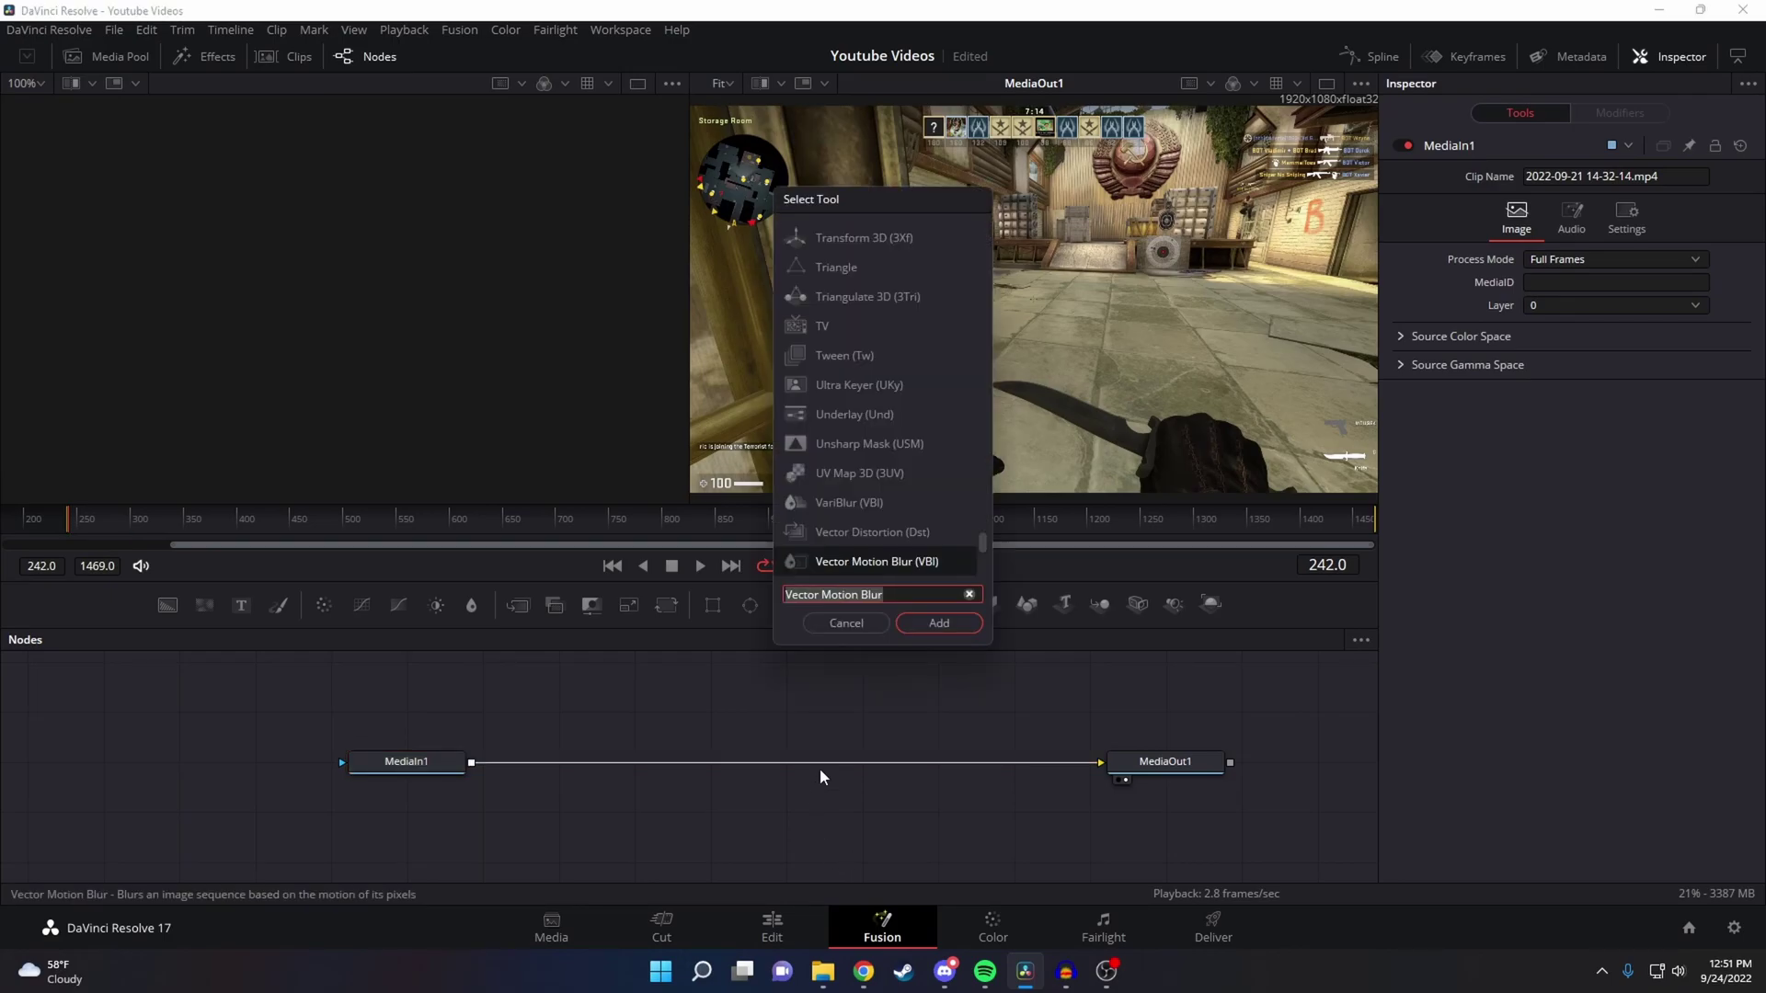
pyautogui.click(971, 595)
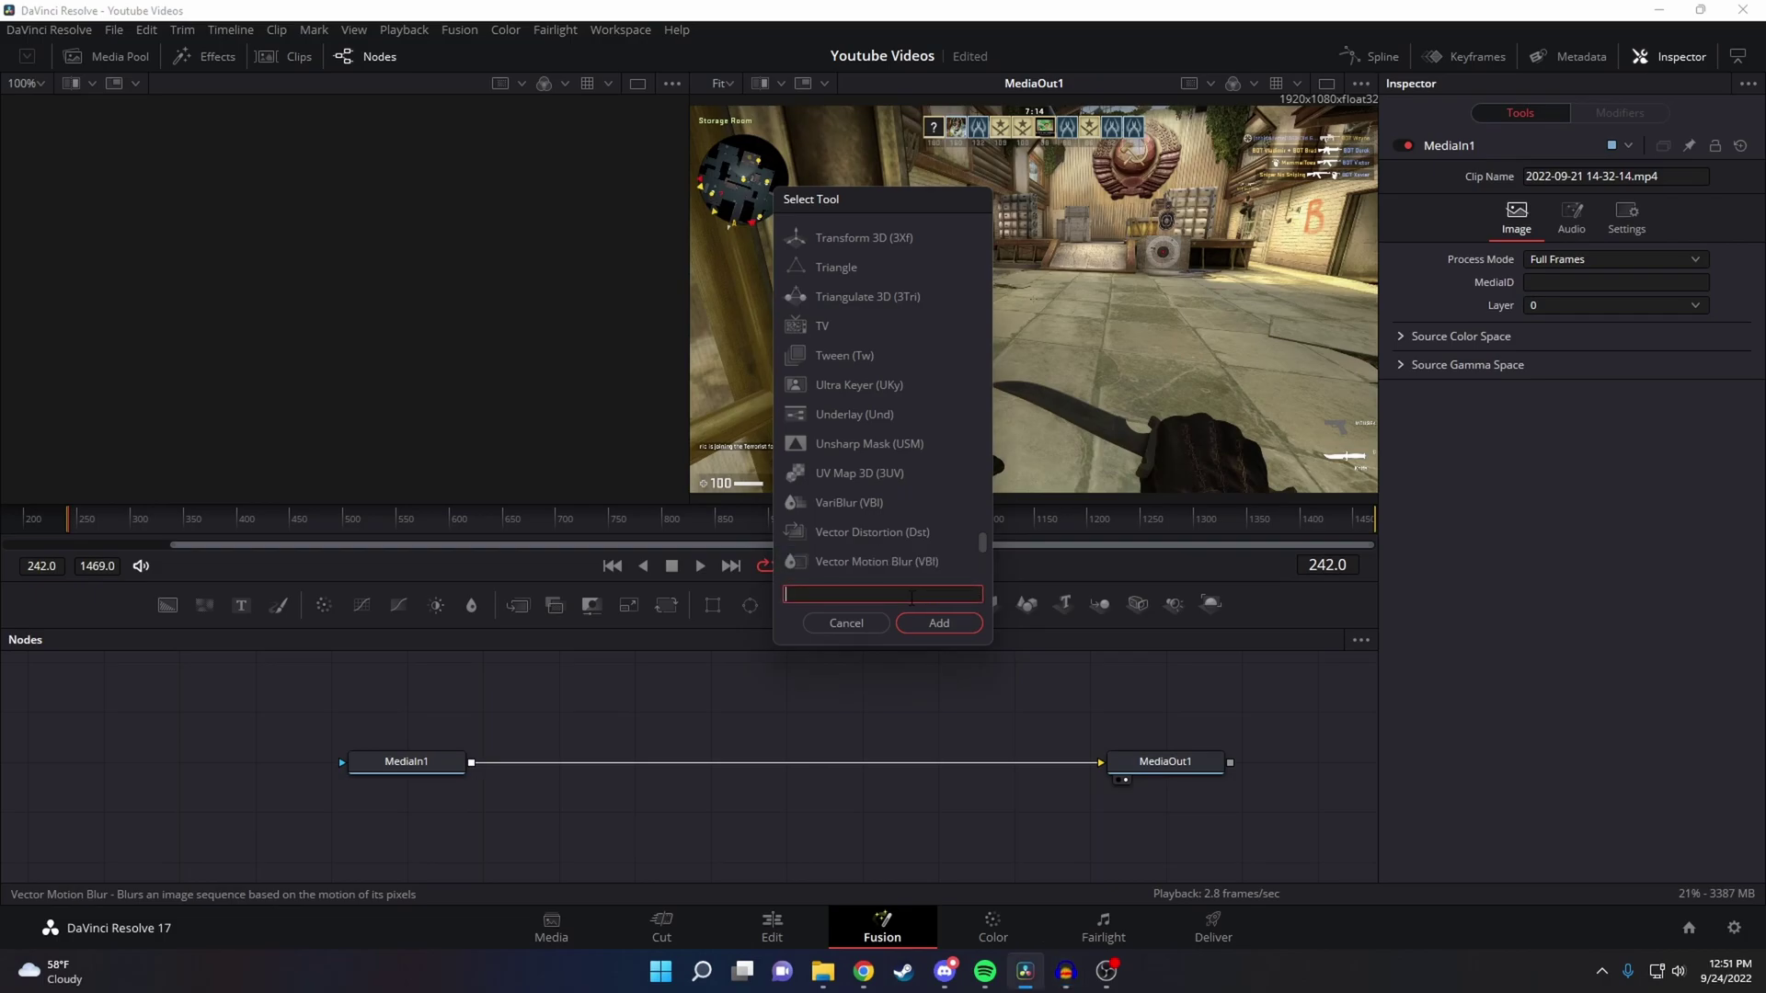
pyautogui.write('op')
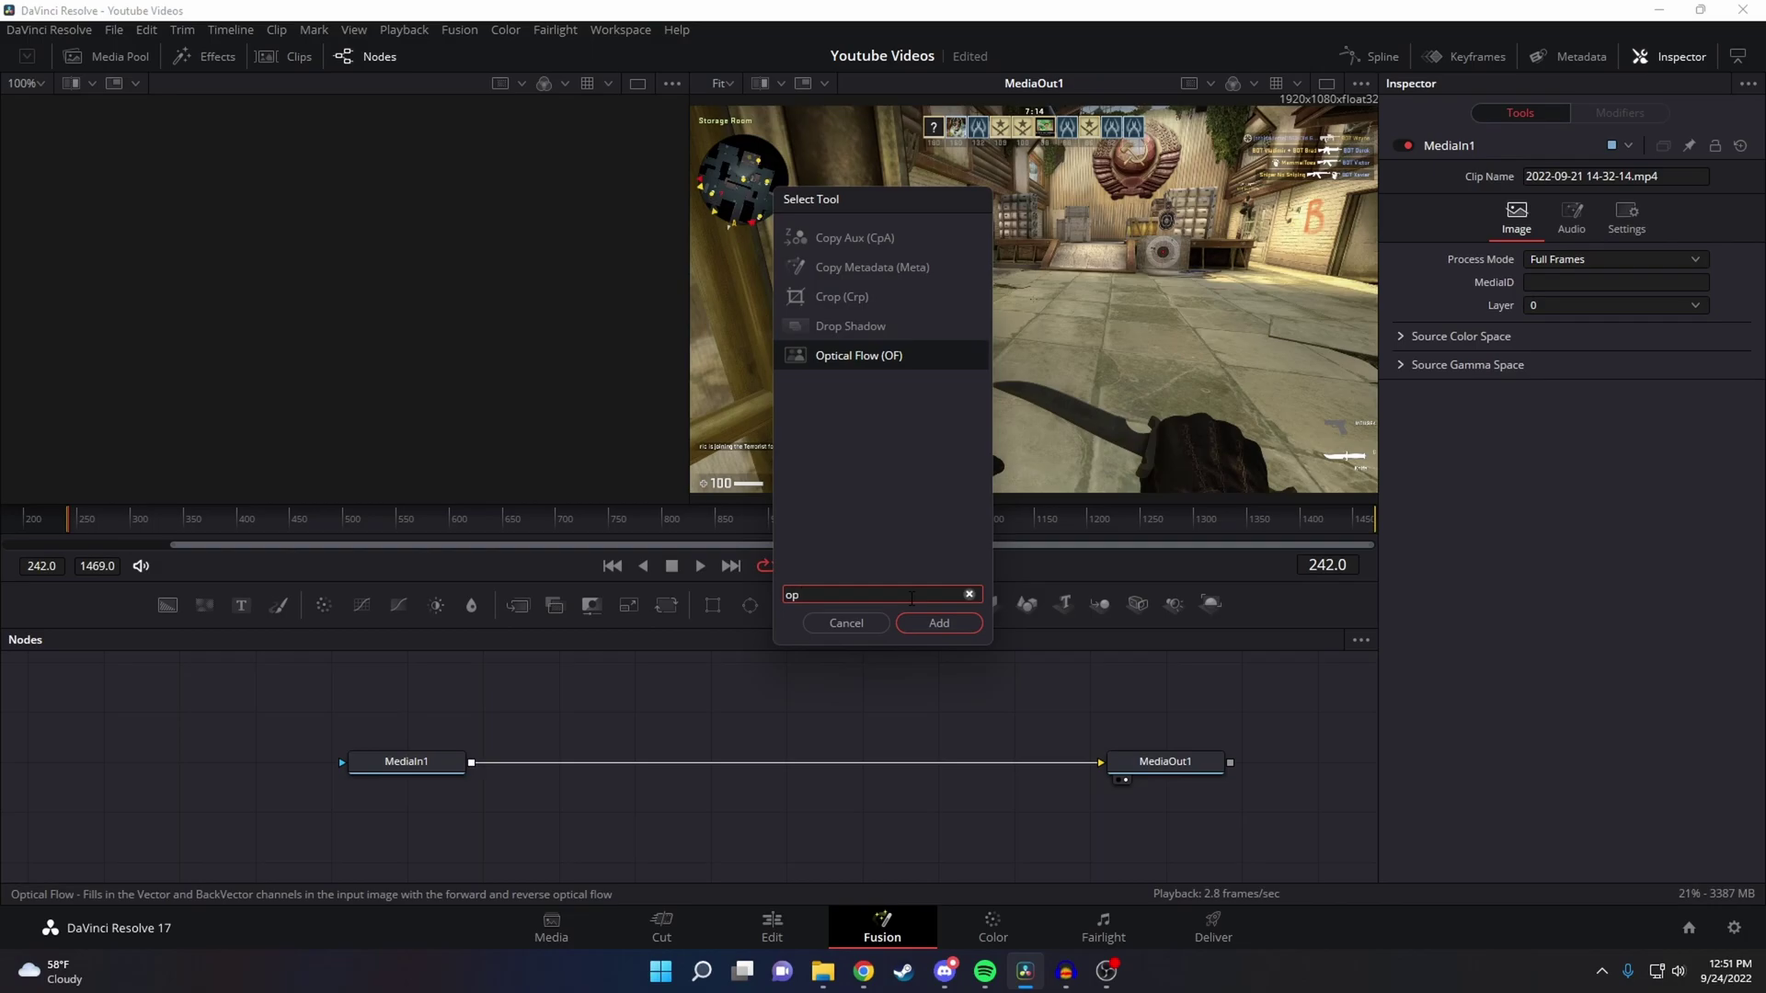
pyautogui.write('tical')
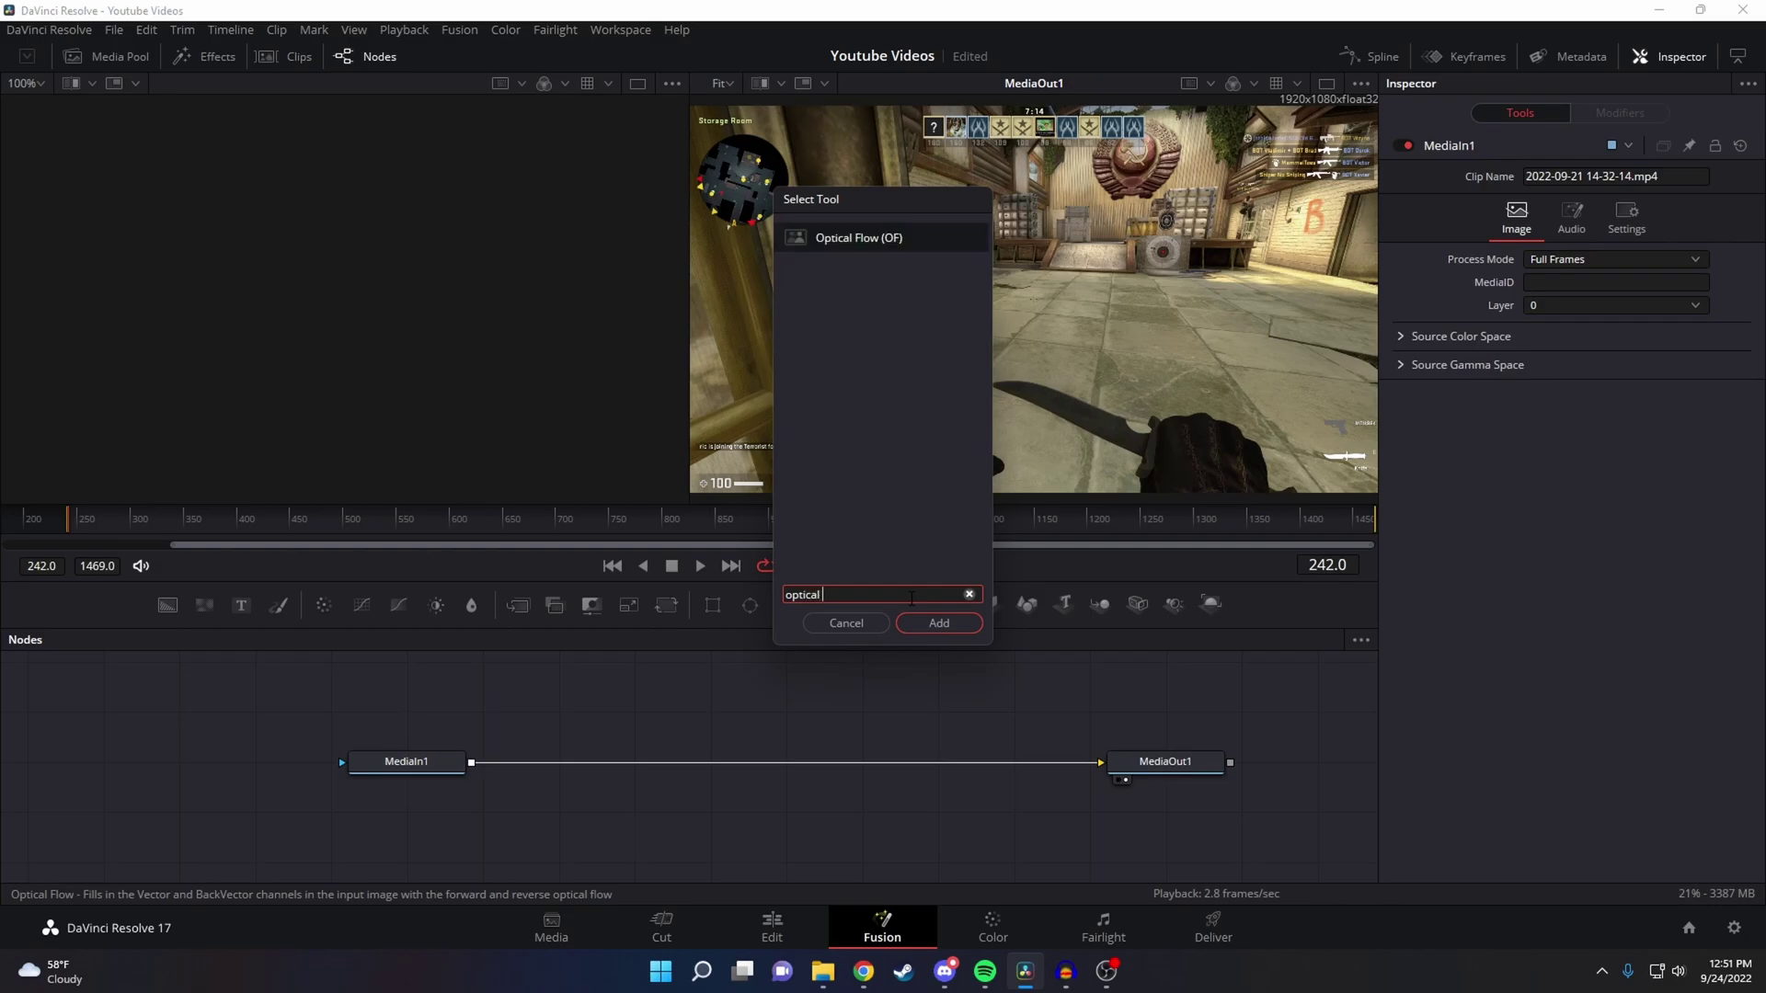
pyautogui.click(870, 240)
pyautogui.click(939, 624)
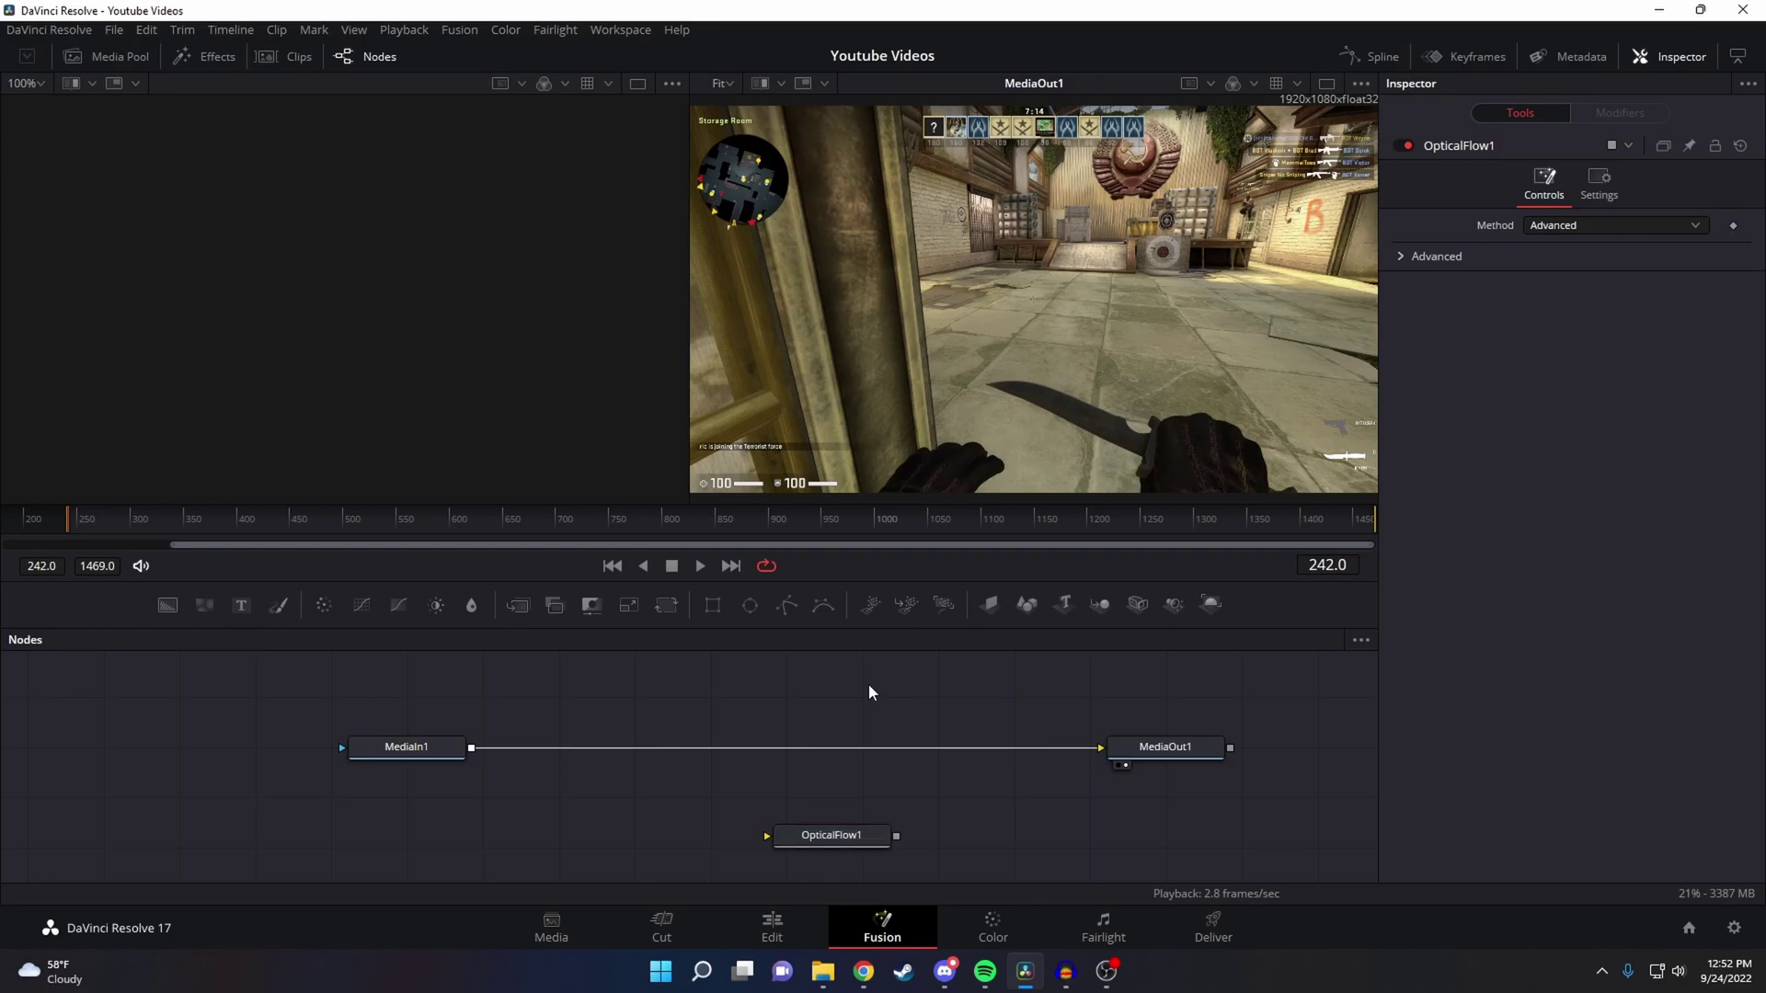
# Add a Vector Motion Blur node and move OpticalFlow1 above the main link
pyautogui.hotkey('shift', 'space')
pyautogui.press('BackSpace')
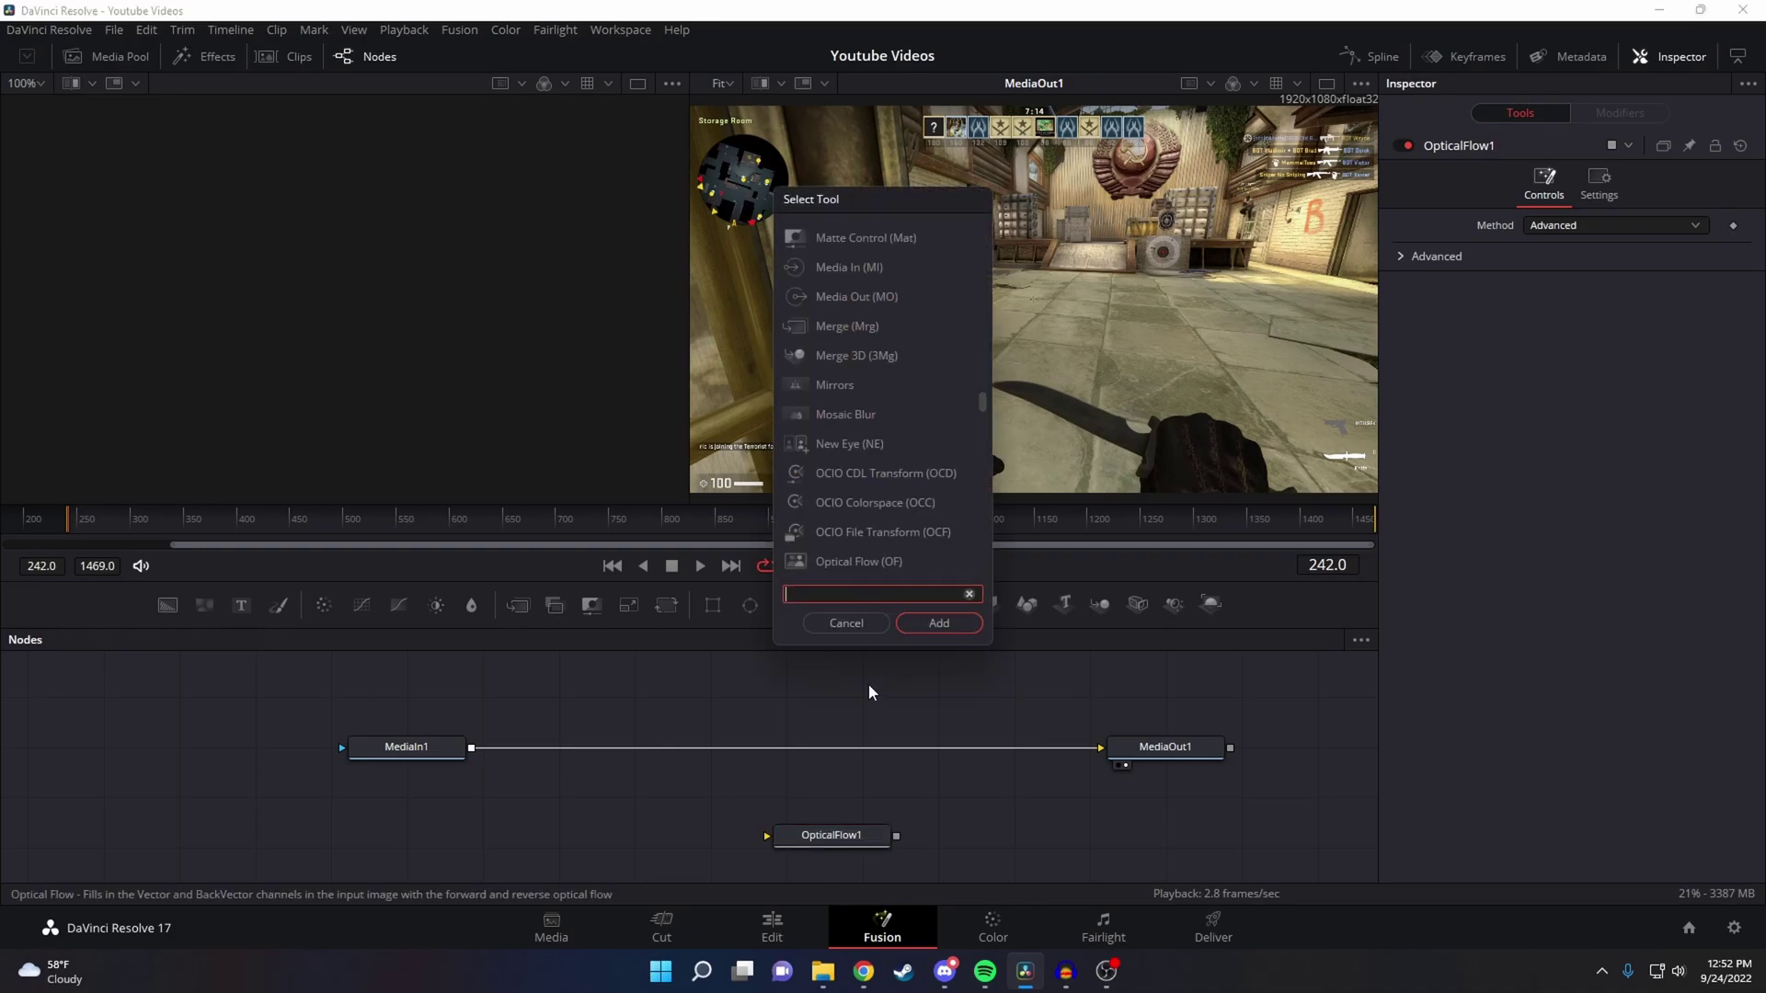
pyautogui.write('vector')
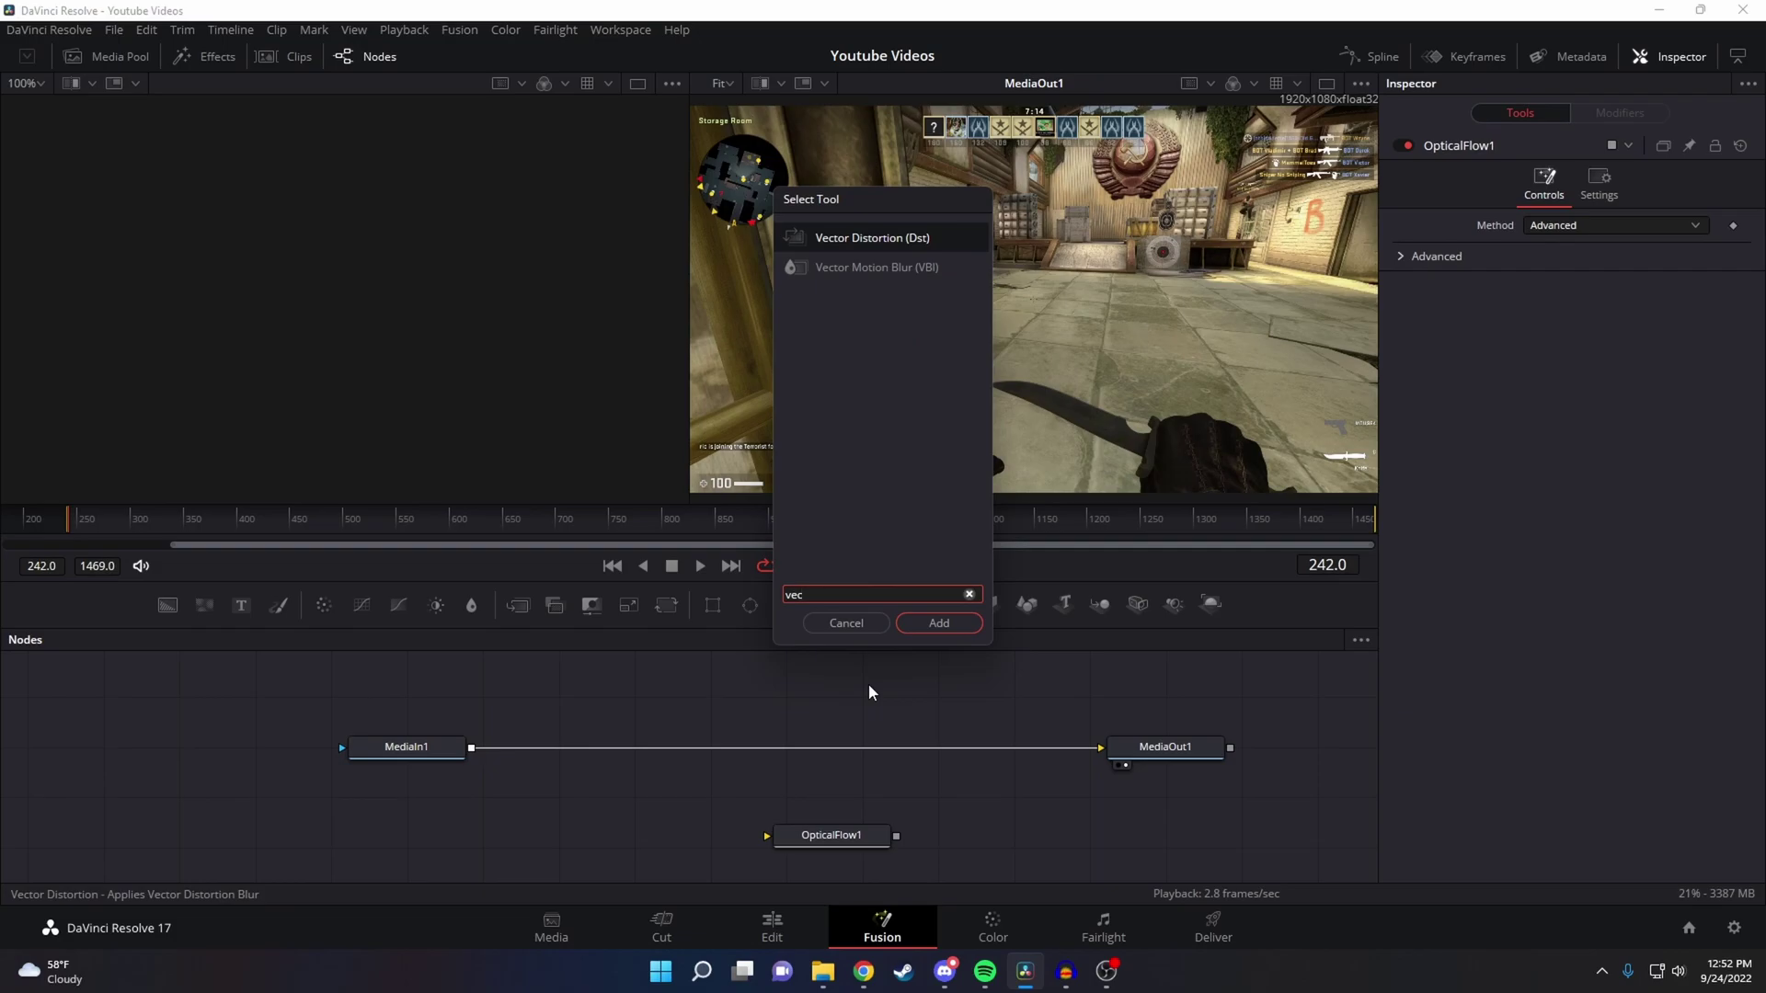
pyautogui.click(840, 269)
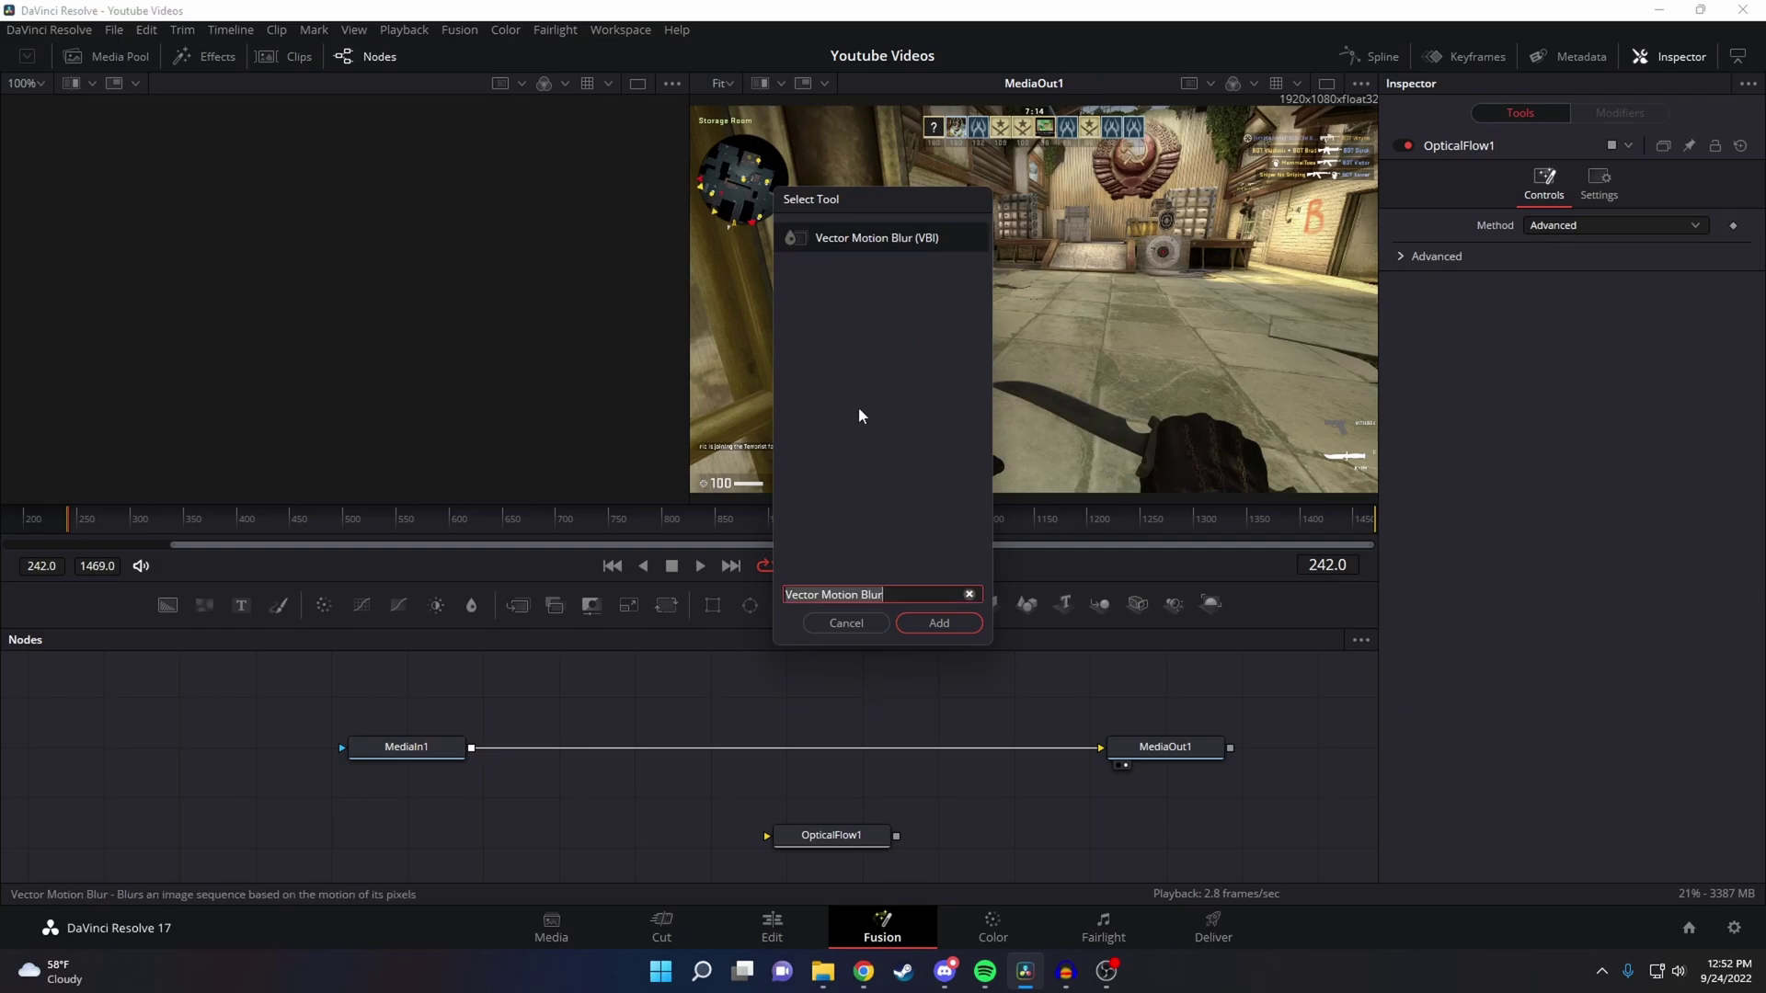
pyautogui.click(940, 622)
pyautogui.moveTo(826, 837); pyautogui.dragTo(674, 697)
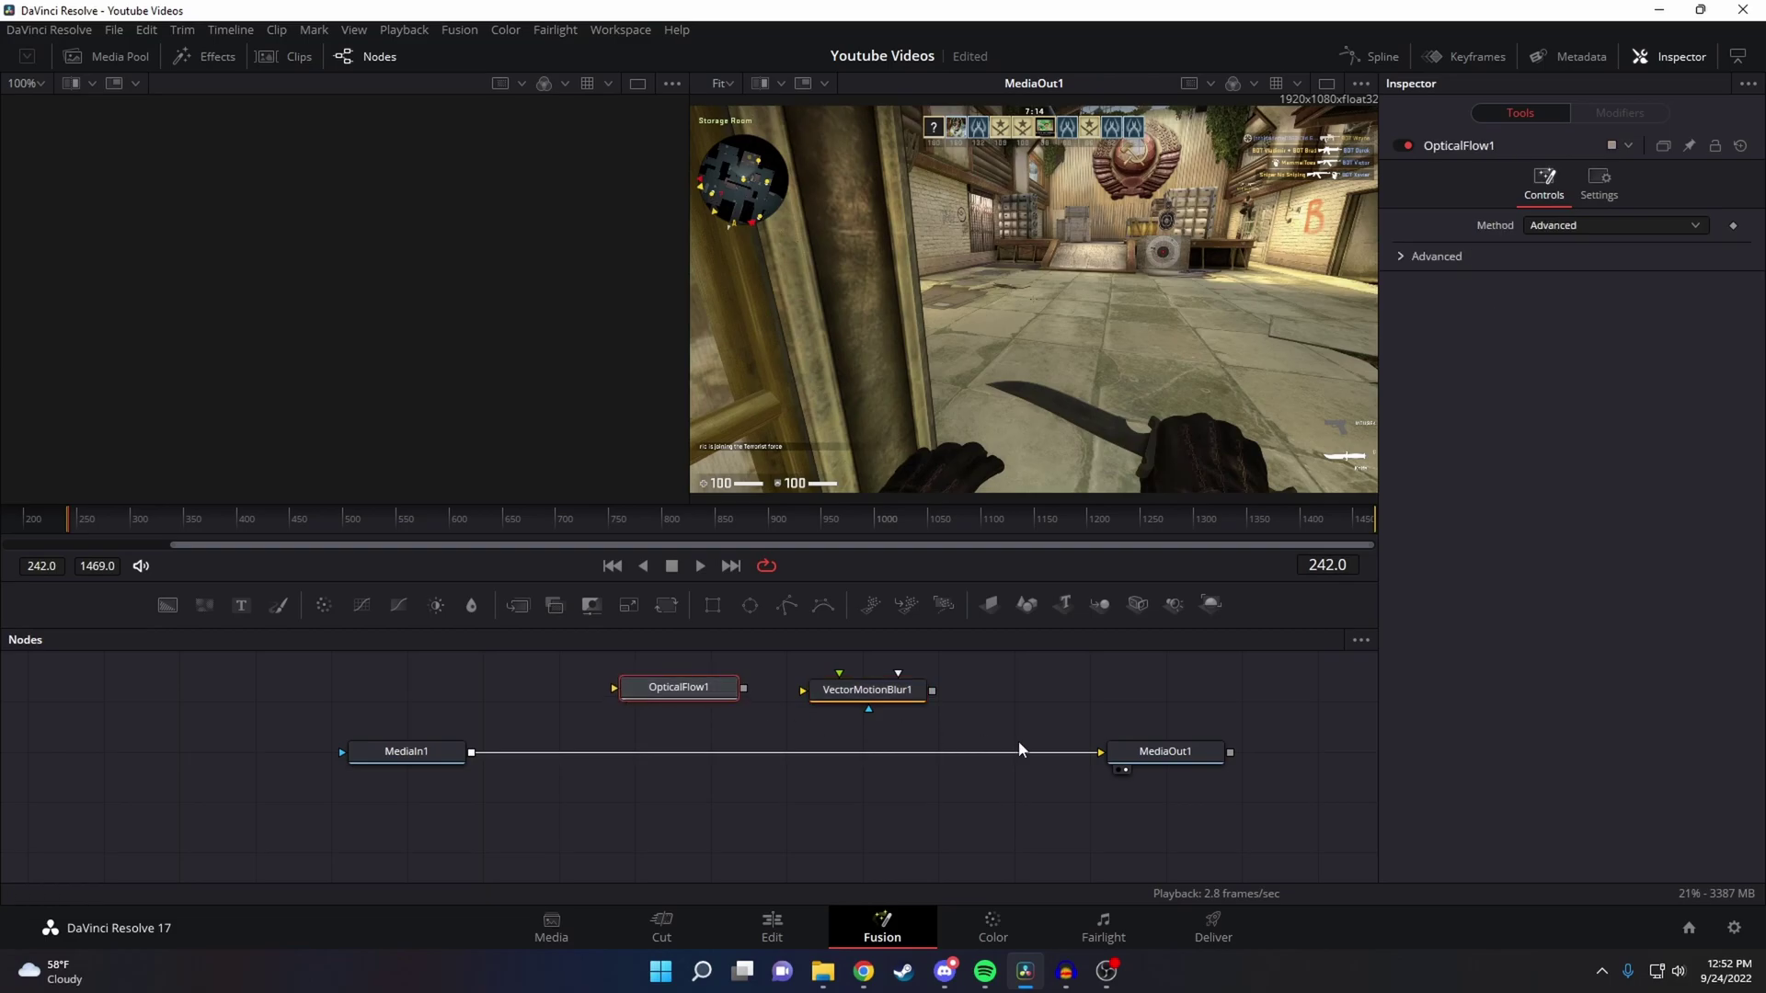
# Wire MediaIn1 into OpticalFlow1, OpticalFlow1 into VectorMotionBlur1, and VectorMotionBlur1 into MediaOut1
pyautogui.moveTo(1103, 758); pyautogui.dragTo(614, 698)
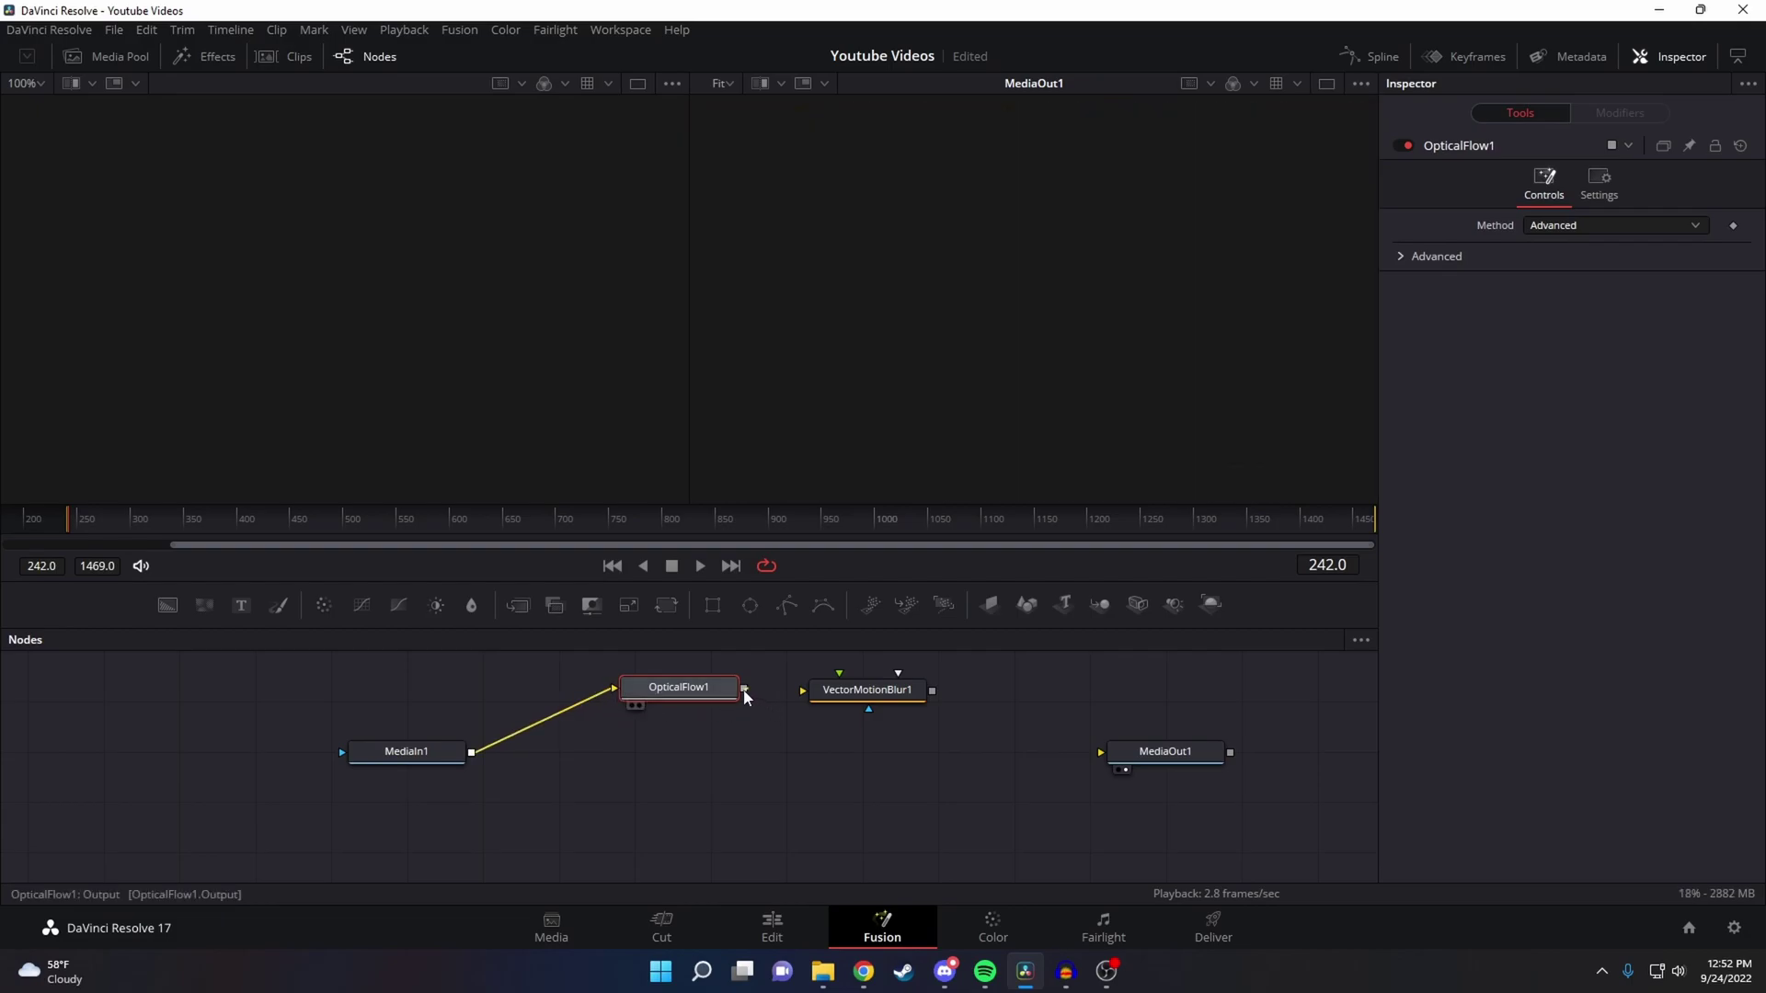
pyautogui.moveTo(744, 692); pyautogui.dragTo(754, 694)
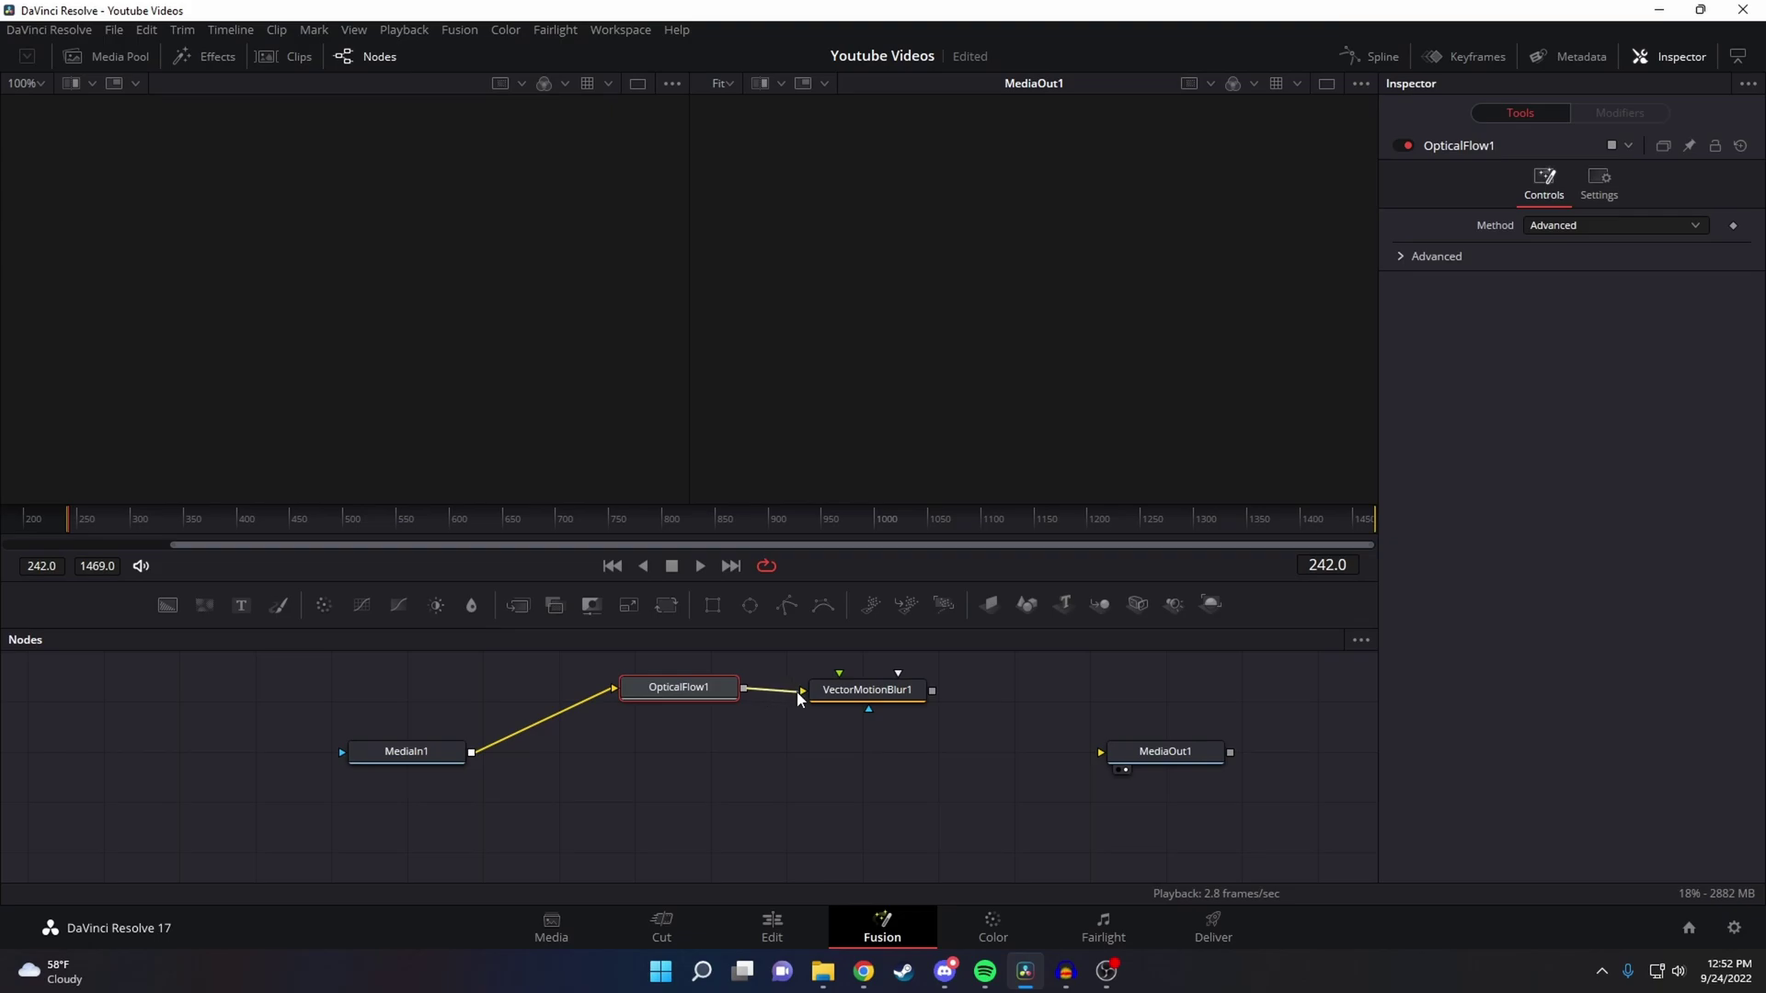
pyautogui.moveTo(781, 695); pyautogui.dragTo(813, 702)
pyautogui.moveTo(1062, 726); pyautogui.dragTo(1103, 752)
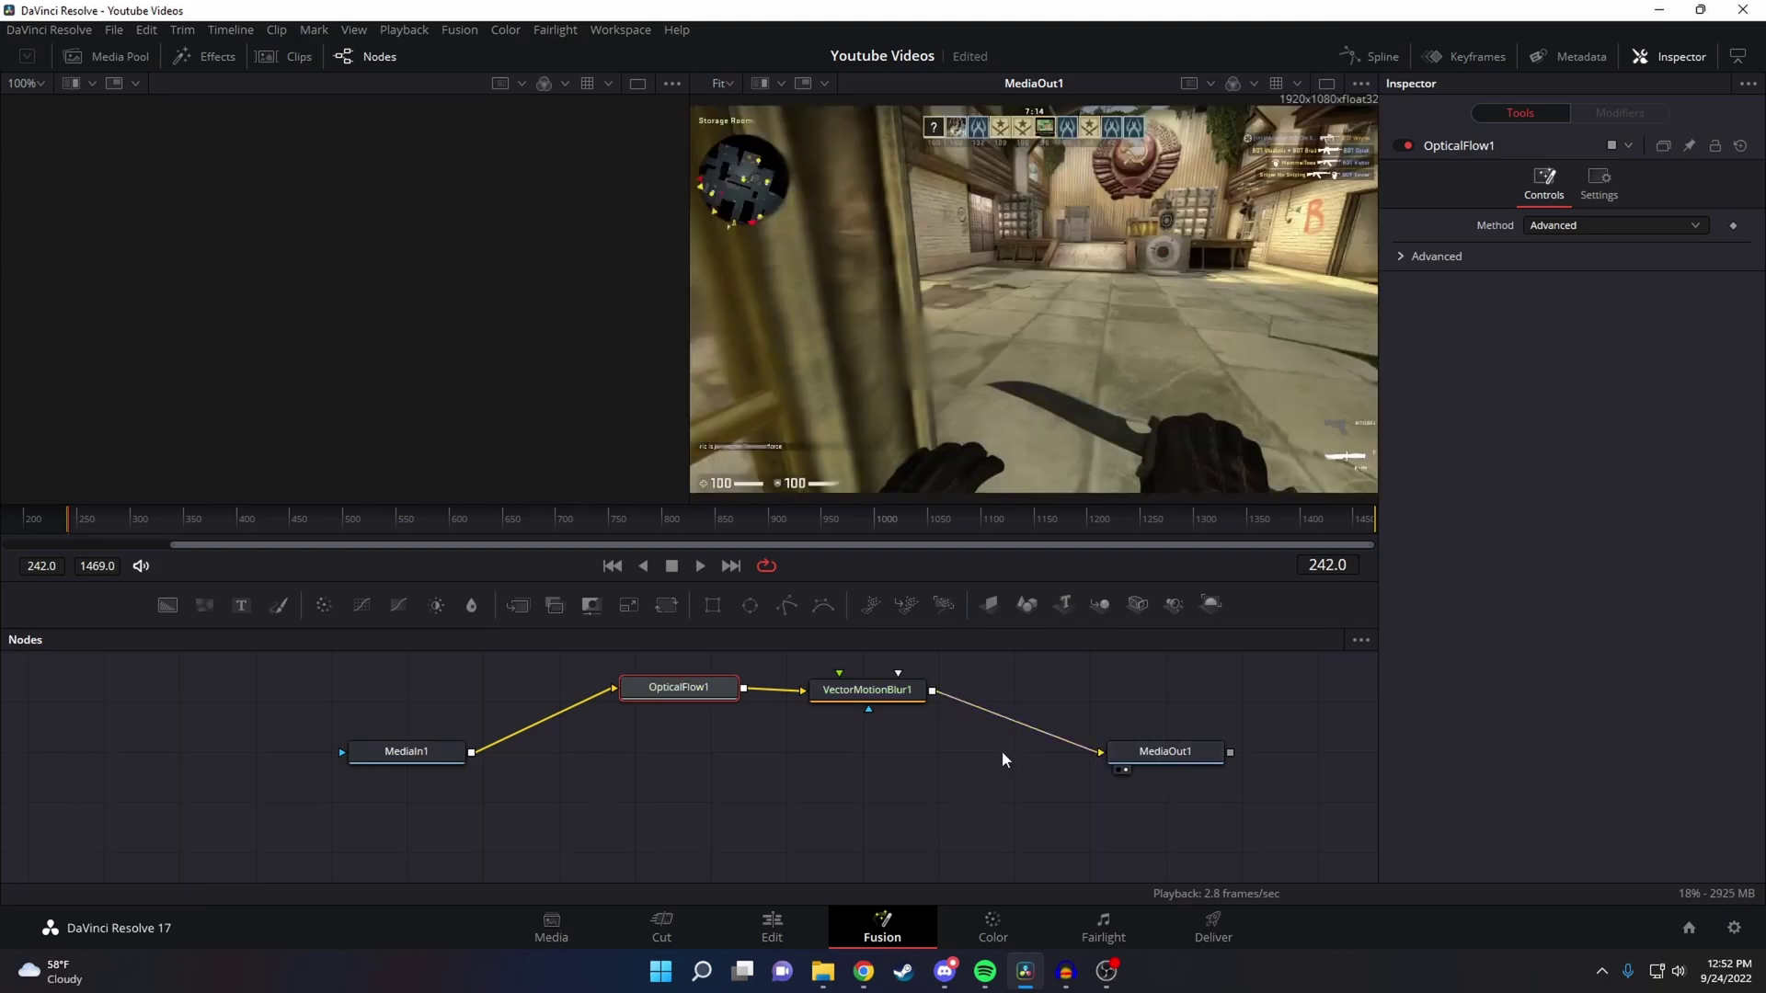
# Select VectorMotionBlur1 and raise its Inspector Scale to preview stronger motion blur
pyautogui.click(869, 694)
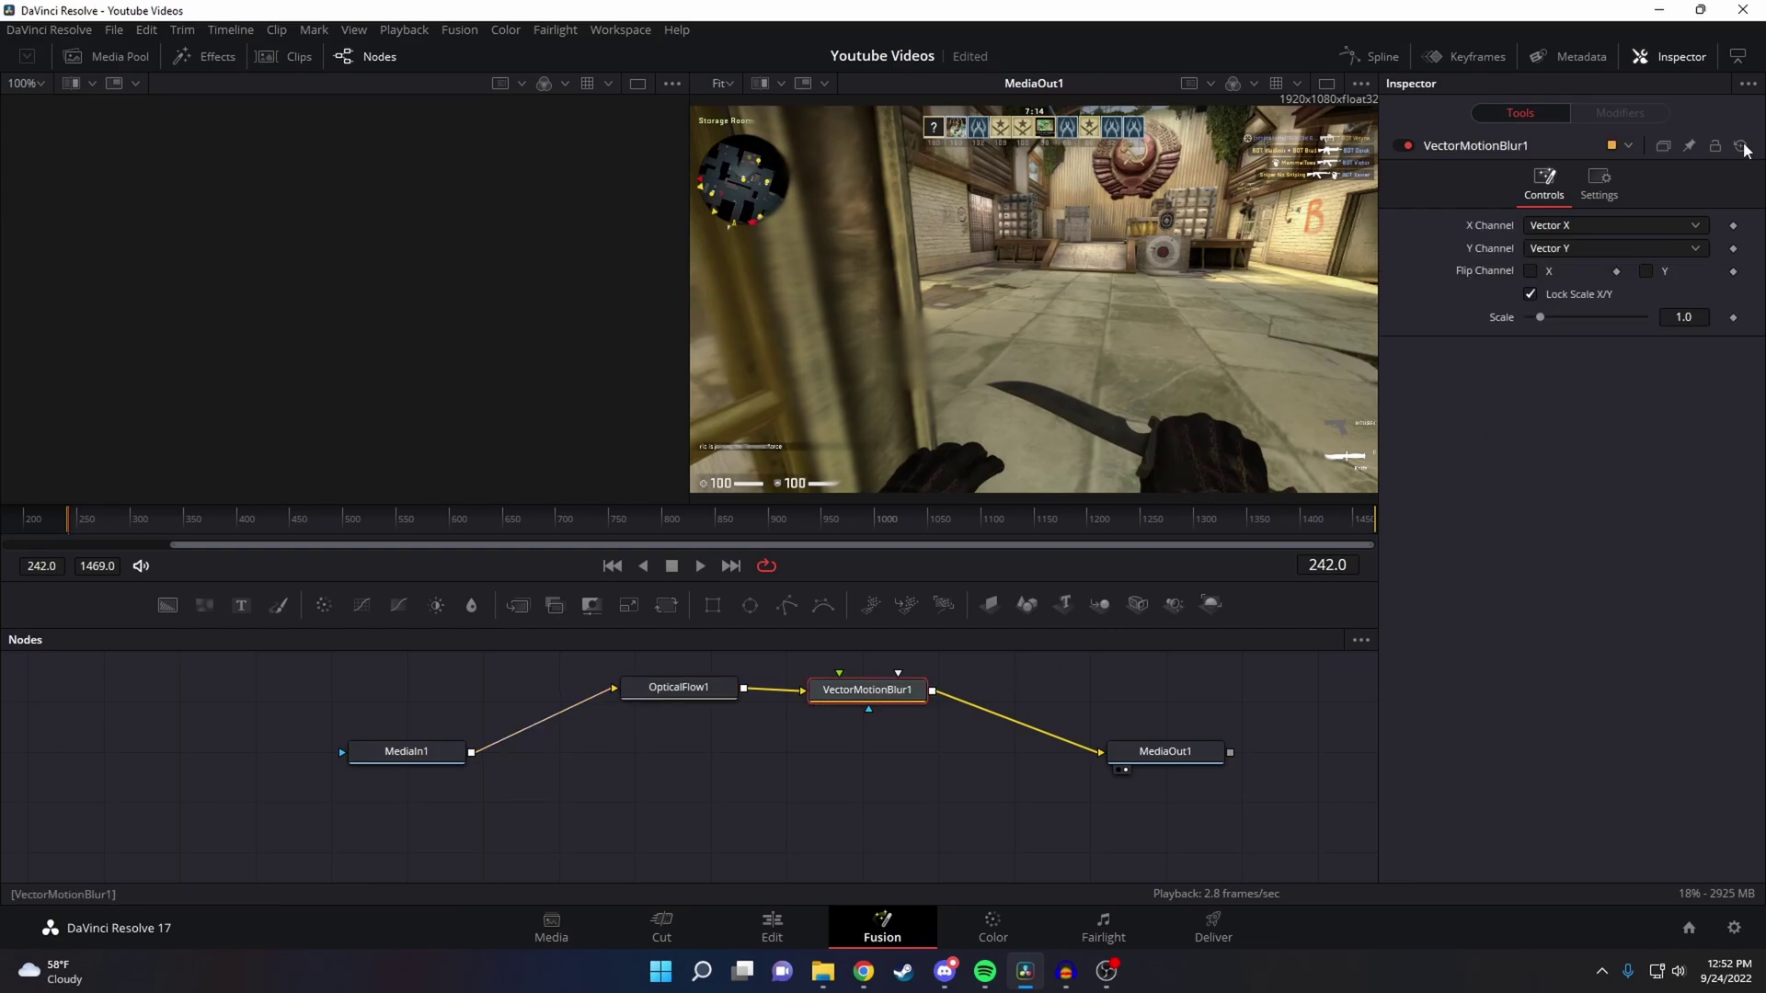
pyautogui.click(1676, 62)
pyautogui.moveTo(1541, 316)
pyautogui.mouseDown()
pyautogui.moveTo(1635, 320)
pyautogui.moveTo(1541, 322)
pyautogui.mouseUp()
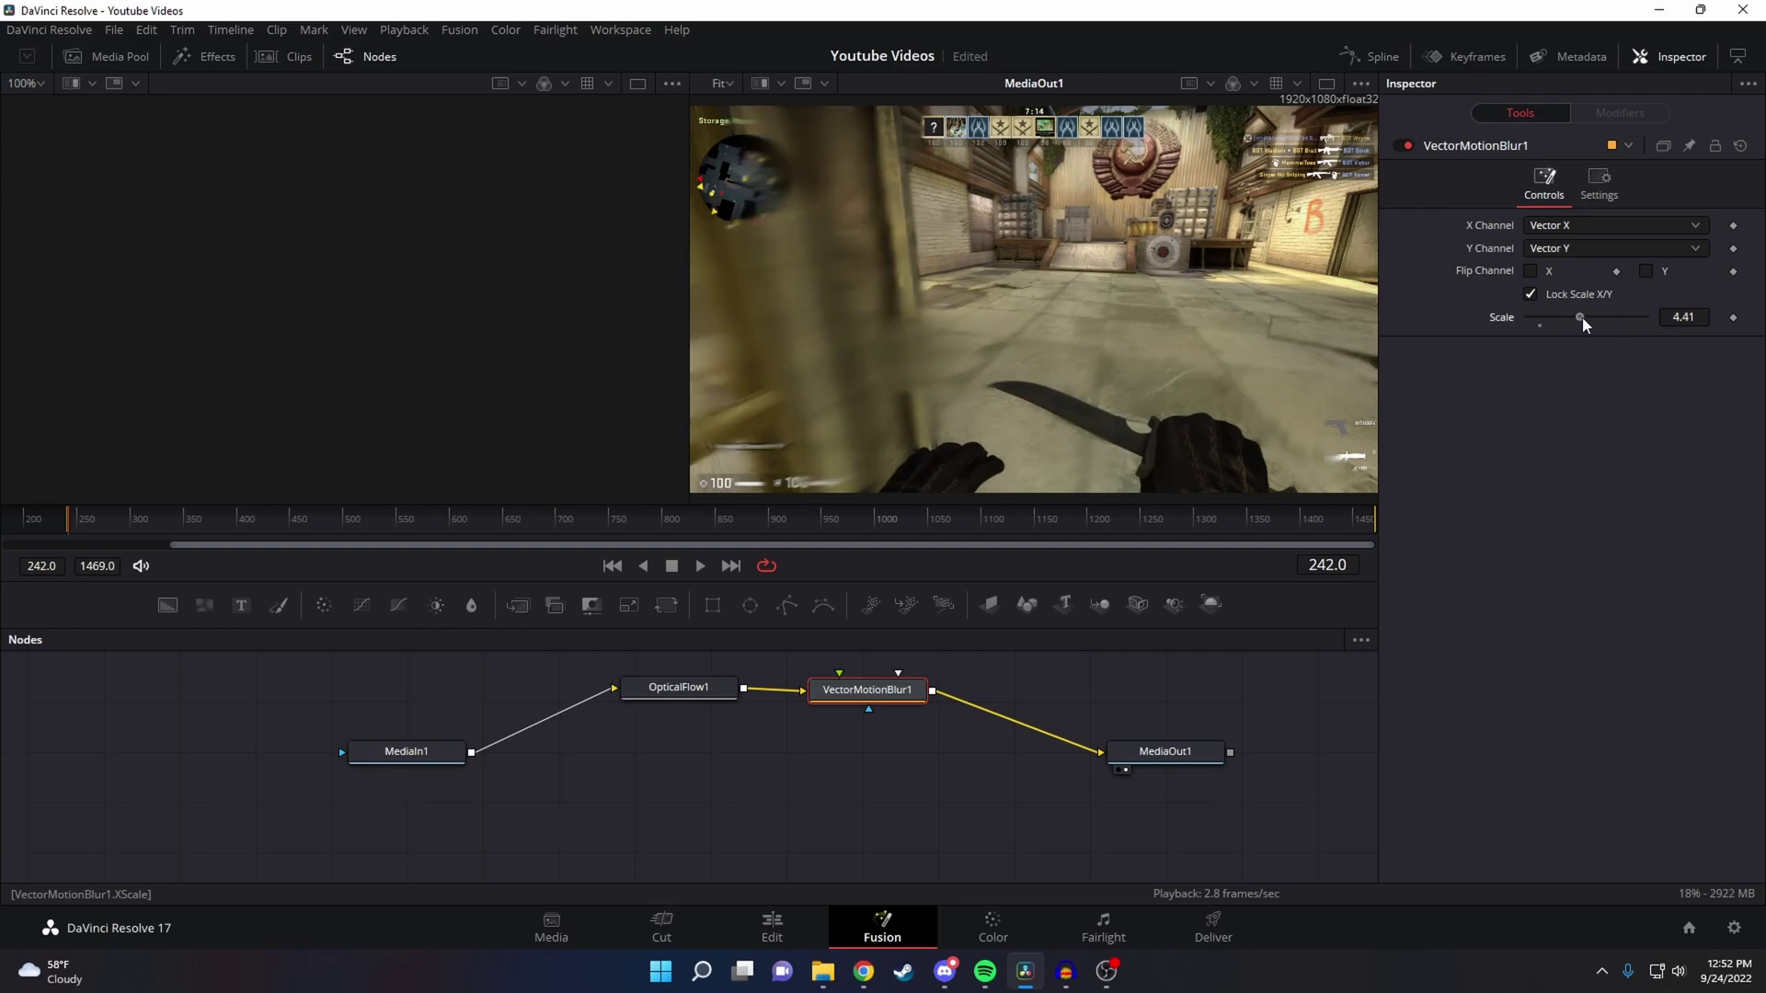